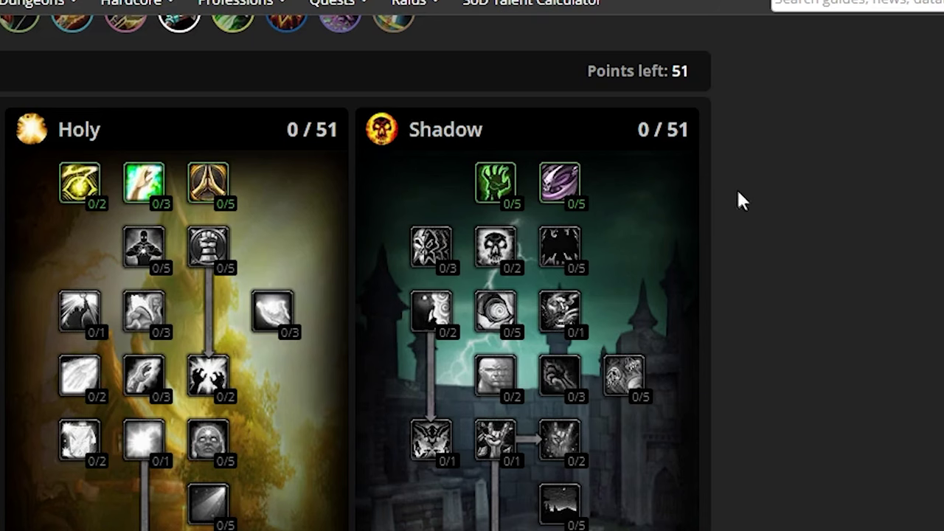
- Max Blackout at 5/5 and Improved Shadow Word: Pain, then put 3 points into Spirit Tap
{"action": "left_click", "coordinate": [643, 194]}
{"action": "left_click", "coordinate": [644, 194]}
{"action": "left_click", "coordinate": [643, 194]}
{"action": "left_click", "coordinate": [561, 188]}
{"action": "left_click", "coordinate": [561, 189]}
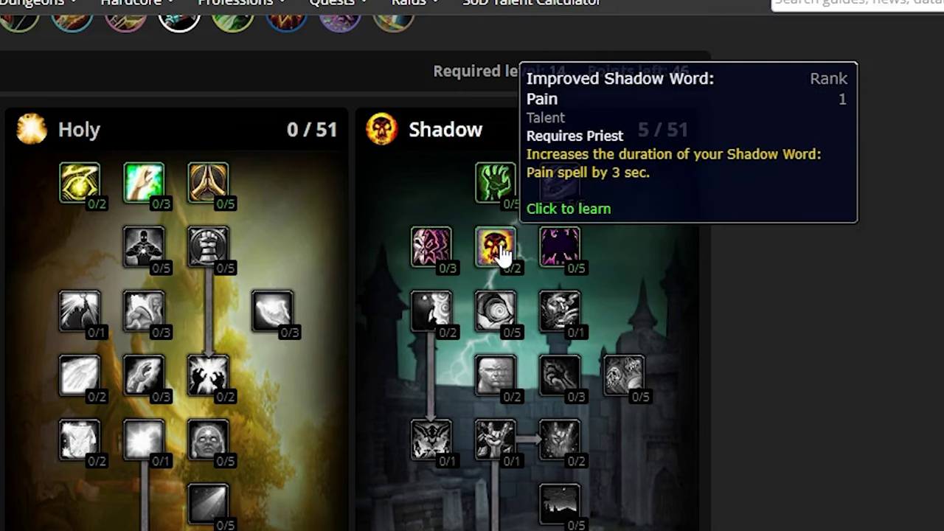
{"action": "left_click", "coordinate": [504, 253]}
{"action": "left_click", "coordinate": [504, 253]}
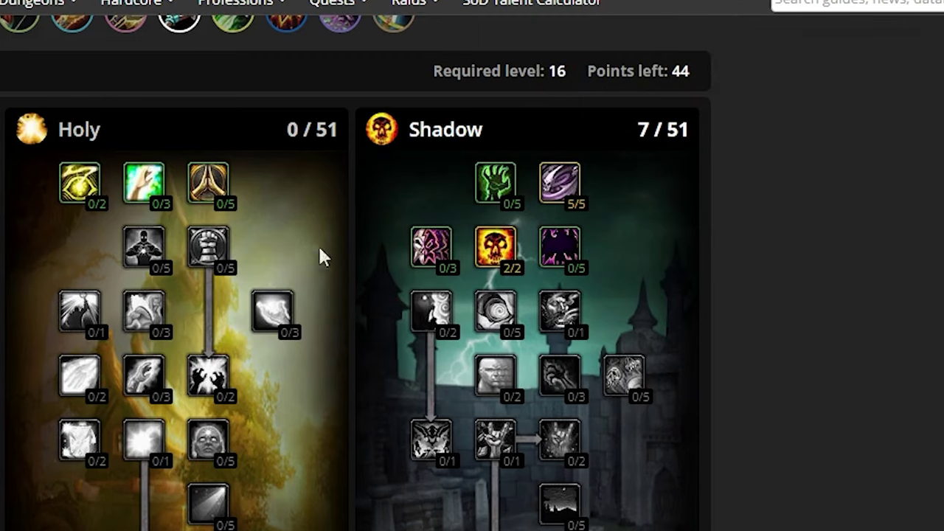
{"action": "left_click", "coordinate": [502, 185]}
{"action": "left_click", "coordinate": [502, 184]}
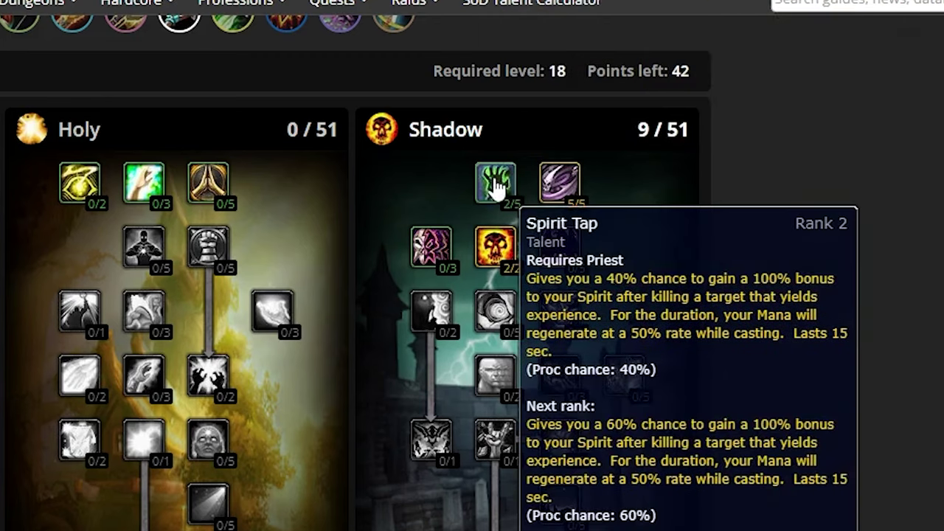
{"action": "left_click", "coordinate": [502, 184]}
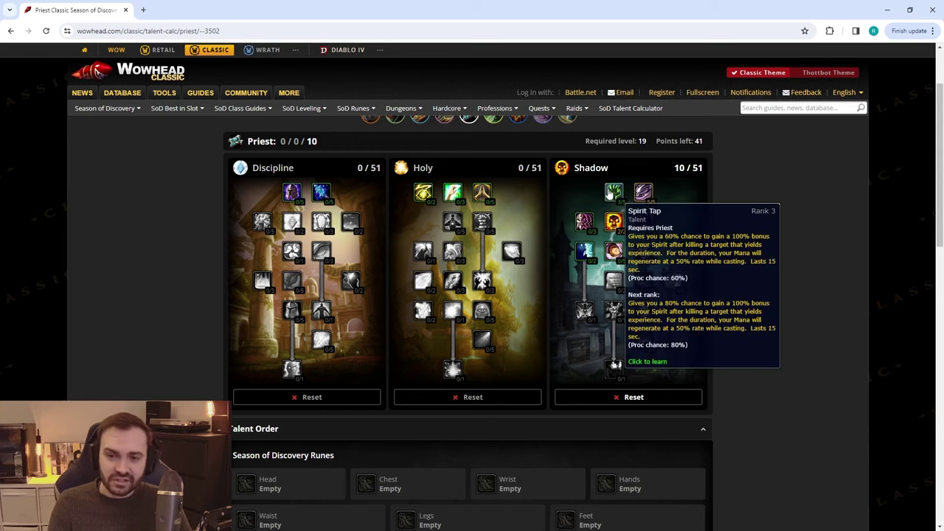
- Add 2 points to Improved Psychic Scream, learn Mind Flay, take Shadow Focus 1, and raise Spirit Tap to 4/5
{"action": "left_click", "coordinate": [585, 254]}
{"action": "left_click", "coordinate": [585, 253]}
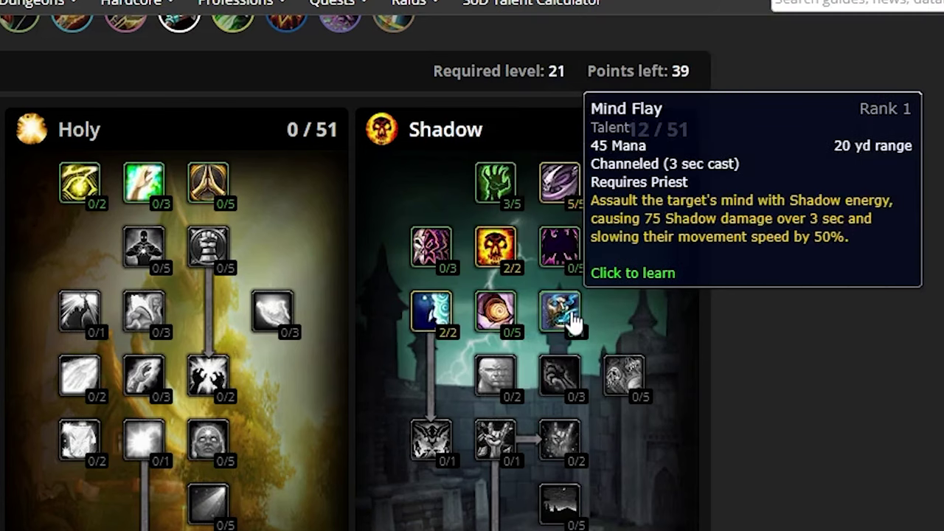
{"action": "left_click", "coordinate": [572, 322]}
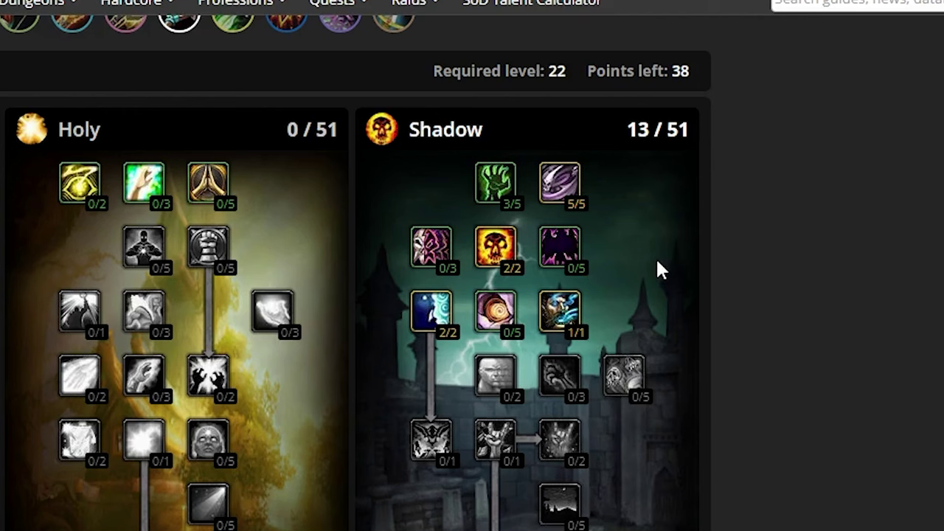
{"action": "left_click", "coordinate": [566, 251]}
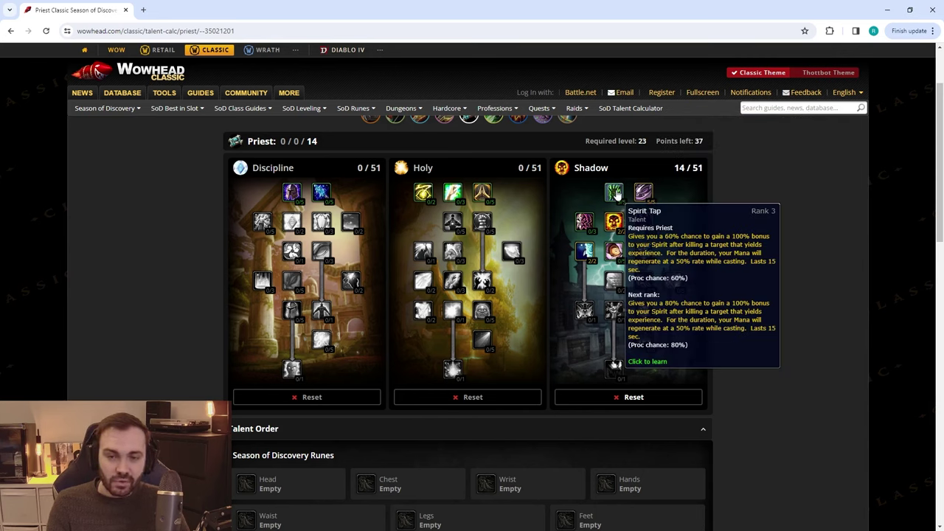
{"action": "left_click", "coordinate": [617, 194]}
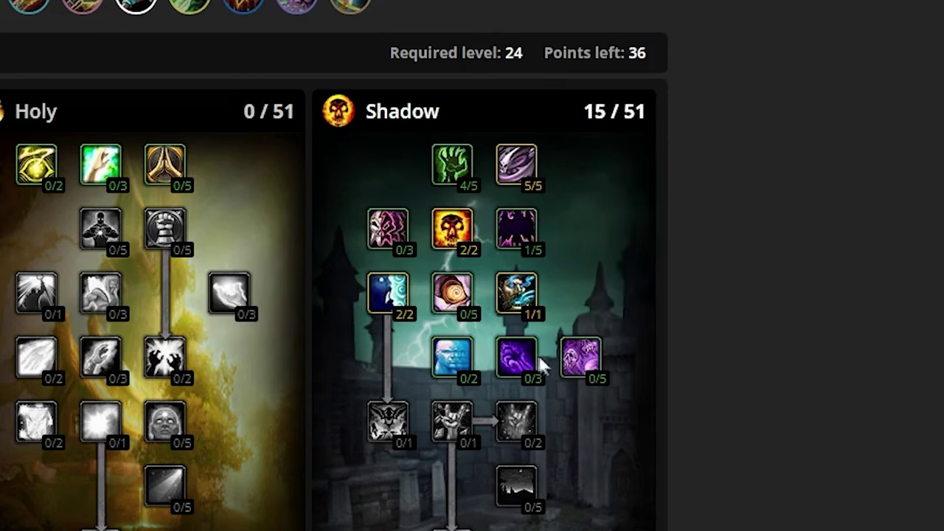
- Raise Shadow Reach to 3/3 and put five ranks into Shadow Weaving
{"action": "left_click", "coordinate": [648, 282]}
{"action": "left_click", "coordinate": [526, 359]}
{"action": "left_click", "coordinate": [526, 359]}
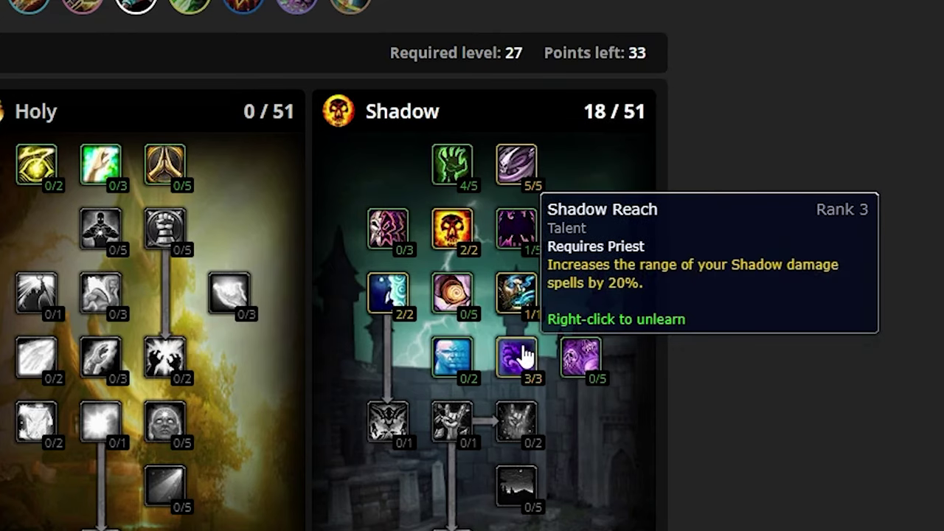
{"action": "left_click", "coordinate": [588, 359]}
{"action": "left_click", "coordinate": [588, 359]}
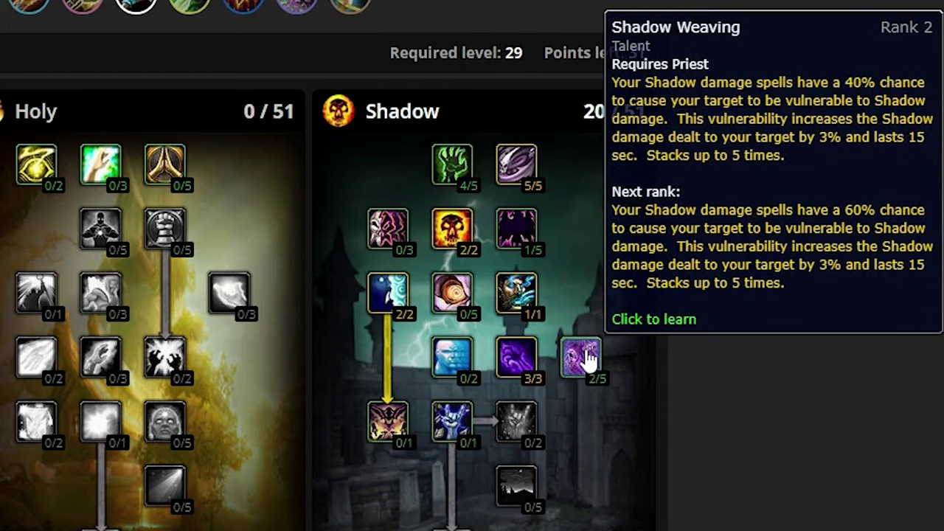
{"action": "left_click", "coordinate": [588, 360]}
{"action": "left_click", "coordinate": [588, 360]}
{"action": "left_click", "coordinate": [588, 360]}
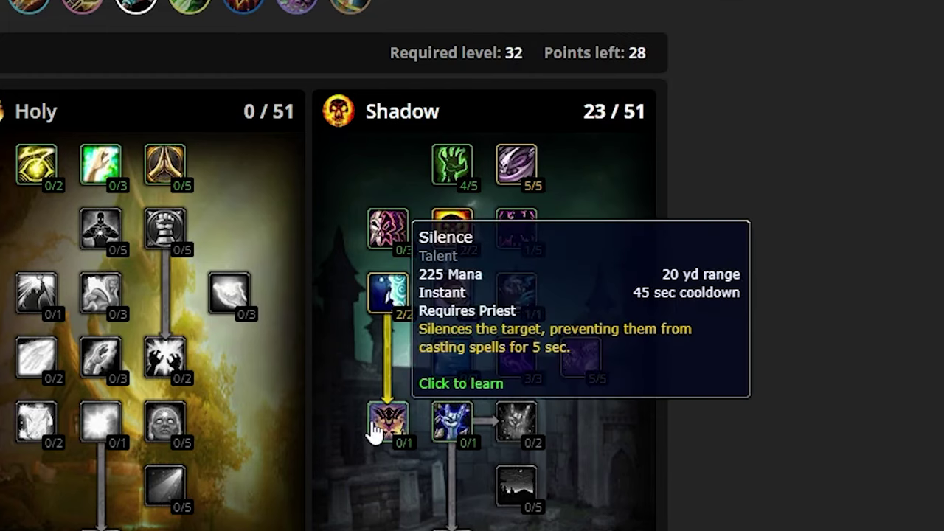
- Learn Silence and Vampiric Embrace, add Darkness ranks, and take Shadowform as the 31st point
{"action": "left_click", "coordinate": [383, 433]}
{"action": "left_click", "coordinate": [448, 433]}
{"action": "left_click", "coordinate": [535, 384]}
{"action": "left_click", "coordinate": [535, 384]}
{"action": "left_click", "coordinate": [535, 383]}
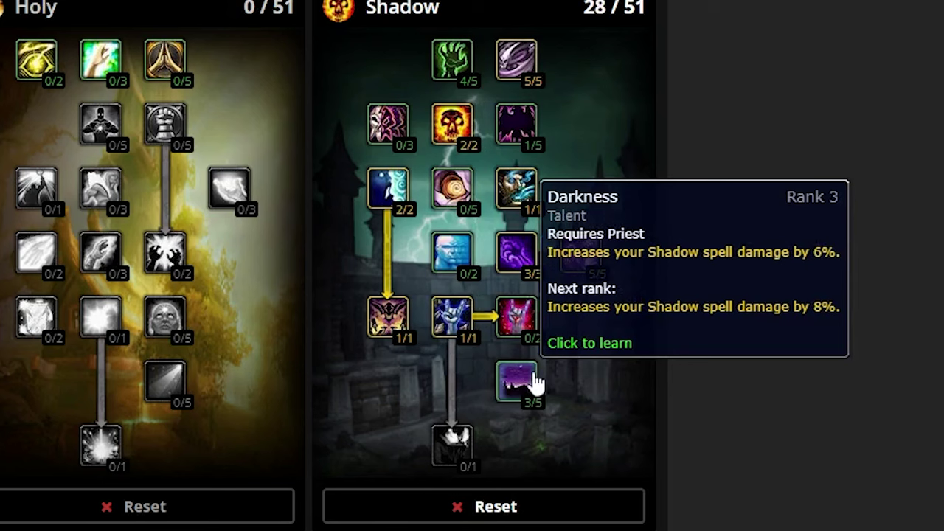
{"action": "left_click", "coordinate": [535, 383]}
{"action": "left_click", "coordinate": [535, 384]}
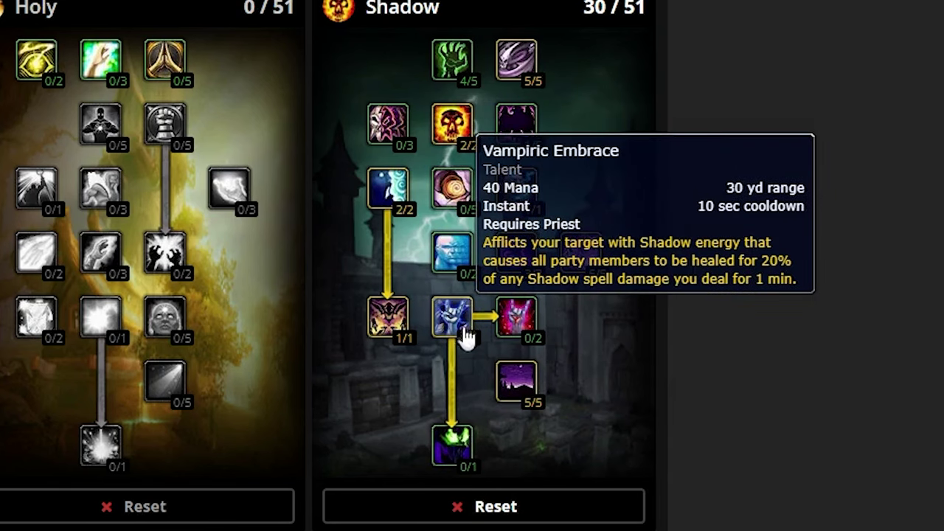
{"action": "left_click", "coordinate": [445, 451]}
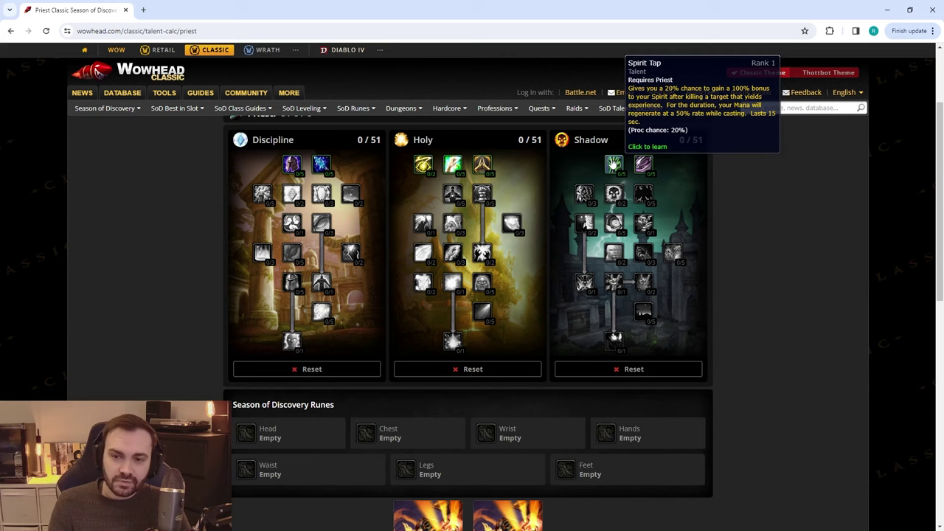
- Add Spirit Tap ranks, max Improved Shadow Word: Pain at 2/2, and put points into Shadow Focus
{"action": "left_click", "coordinate": [614, 164]}
{"action": "left_click", "coordinate": [614, 164]}
{"action": "left_click", "coordinate": [614, 163]}
{"action": "left_click", "coordinate": [614, 163]}
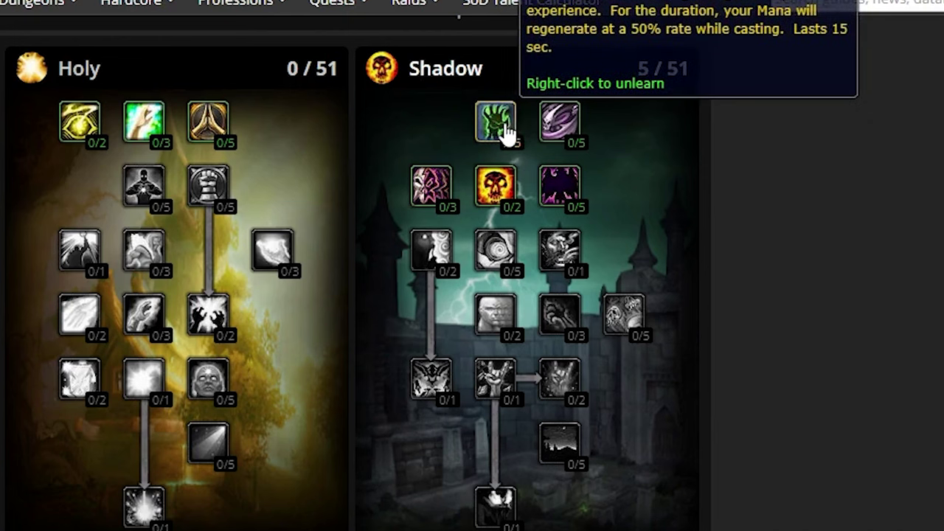
{"action": "left_click", "coordinate": [505, 189]}
{"action": "left_click", "coordinate": [505, 189]}
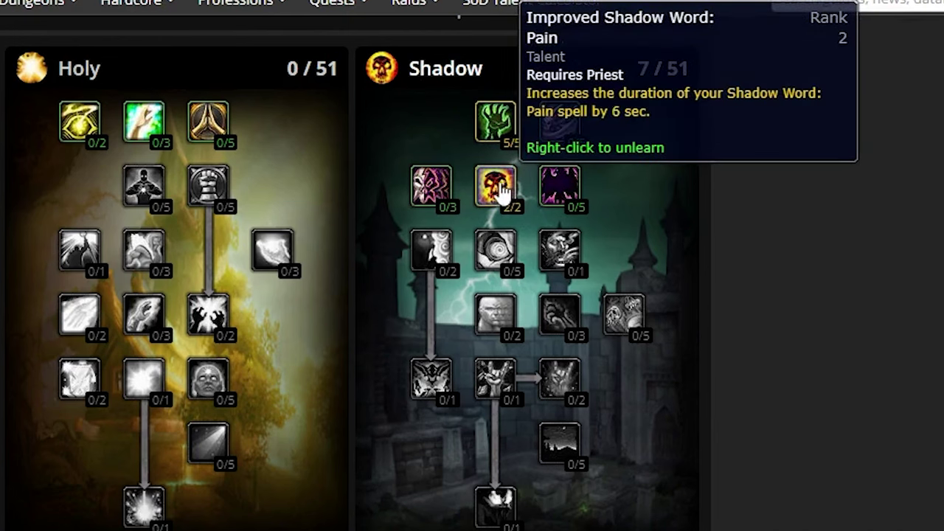
{"action": "left_click", "coordinate": [560, 189]}
{"action": "left_click", "coordinate": [561, 189]}
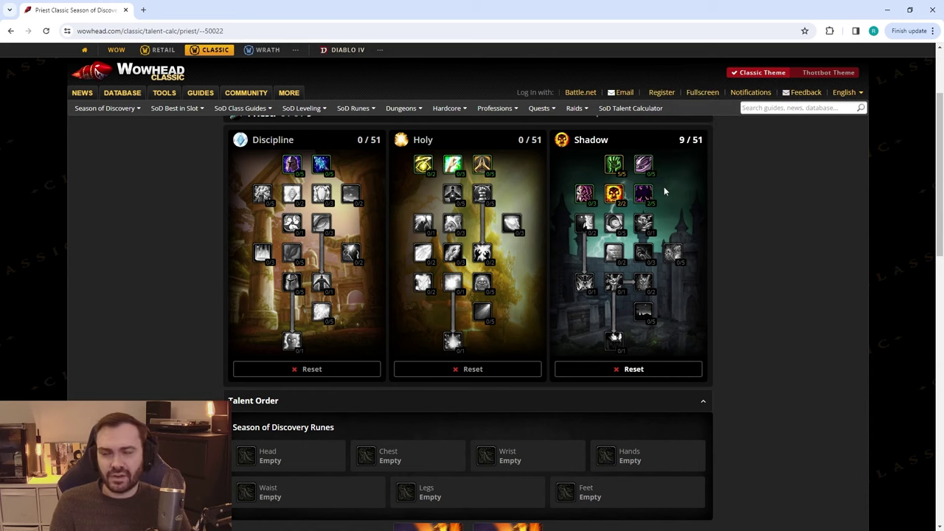
- Add Shadow Affinity ranks, learn Mind Flay, and put two ranks into Improved Mind Blast
{"action": "left_click", "coordinate": [584, 194]}
{"action": "left_click", "coordinate": [584, 194]}
{"action": "left_click", "coordinate": [584, 194]}
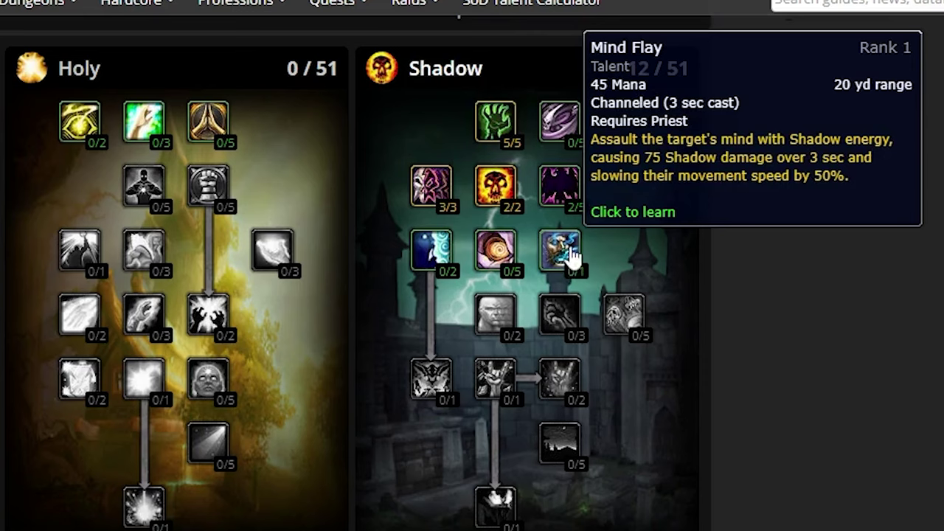
{"action": "left_click", "coordinate": [643, 222]}
{"action": "left_click", "coordinate": [617, 224]}
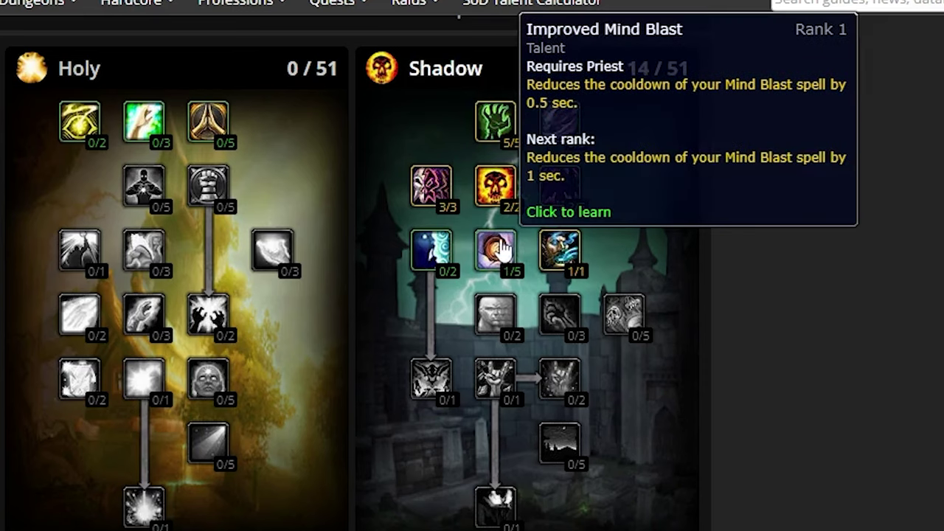
{"action": "left_click", "coordinate": [616, 224]}
- Add ranks to Shadow Reach and Shadow Weaving, and learn Vampiric Embrace
{"action": "left_click", "coordinate": [560, 315]}
{"action": "left_click", "coordinate": [560, 315]}
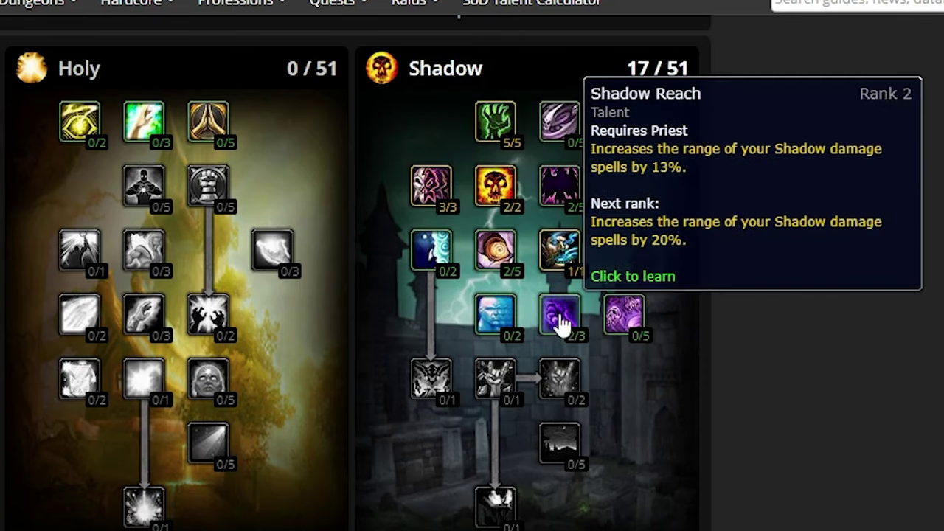
{"action": "left_click", "coordinate": [560, 315]}
{"action": "left_click", "coordinate": [635, 321]}
{"action": "left_click", "coordinate": [635, 322]}
{"action": "left_click", "coordinate": [635, 322]}
{"action": "left_click", "coordinate": [635, 322]}
{"action": "left_click", "coordinate": [634, 322]}
{"action": "left_click", "coordinate": [495, 376]}
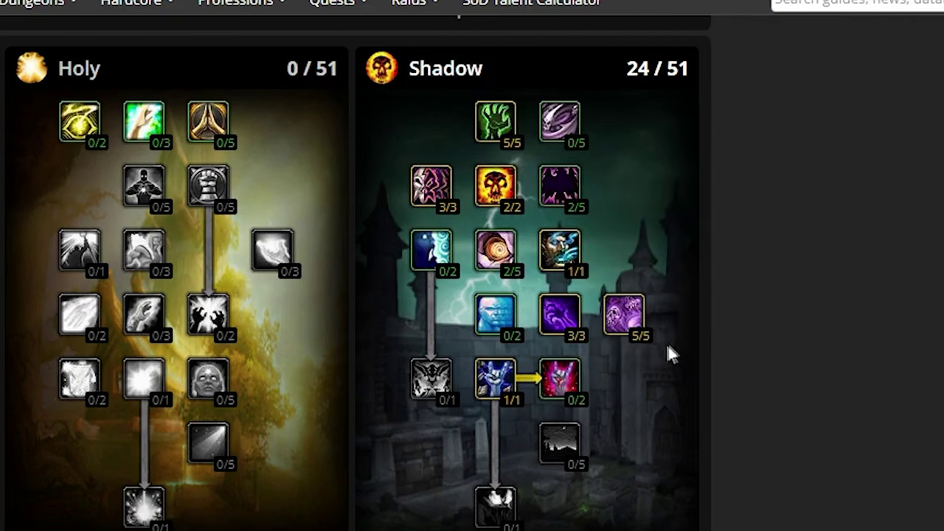
- Raise Improved Mind Blast to 3/5, add Darkness ranks, and take Shadowform as the 31st point
{"action": "left_click", "coordinate": [486, 259]}
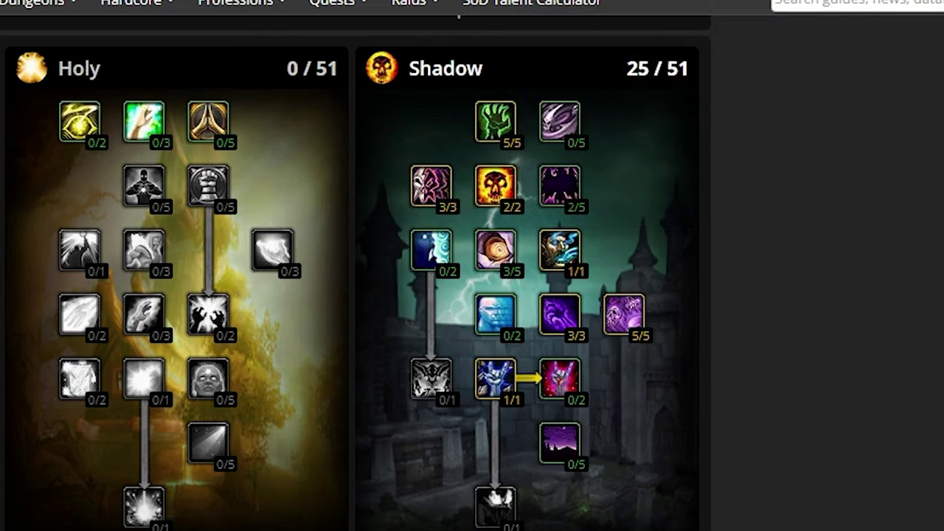
{"action": "left_click", "coordinate": [568, 444]}
{"action": "left_click", "coordinate": [568, 445]}
{"action": "left_click", "coordinate": [568, 445]}
{"action": "left_click", "coordinate": [571, 445]}
{"action": "left_click", "coordinate": [571, 444]}
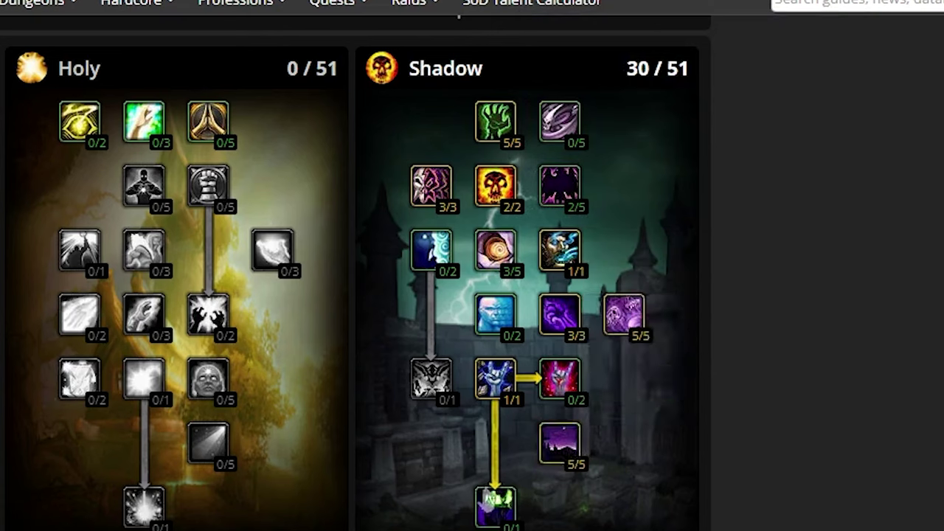
{"action": "left_click", "coordinate": [495, 507]}
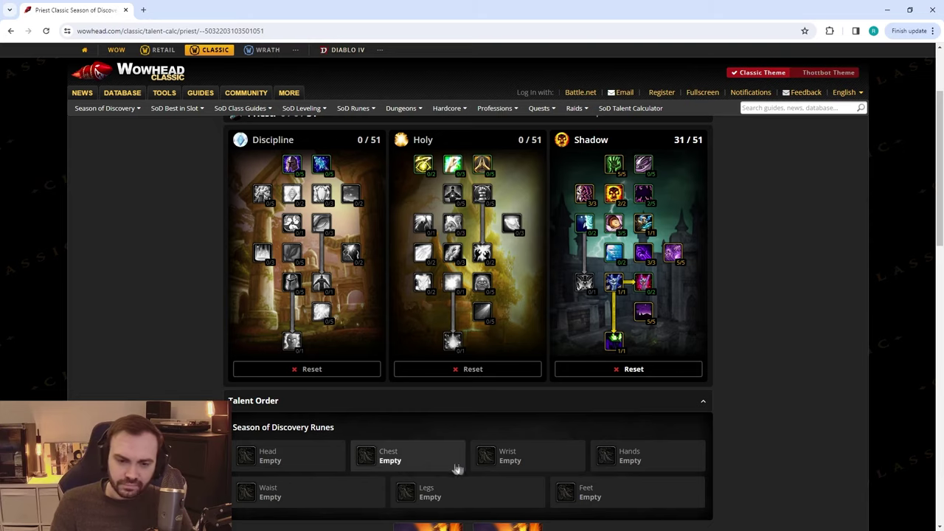
- Put Void Plague in the Chest rune slot and Mind Spike in the Waist rune slot
{"action": "left_click", "coordinate": [452, 465]}
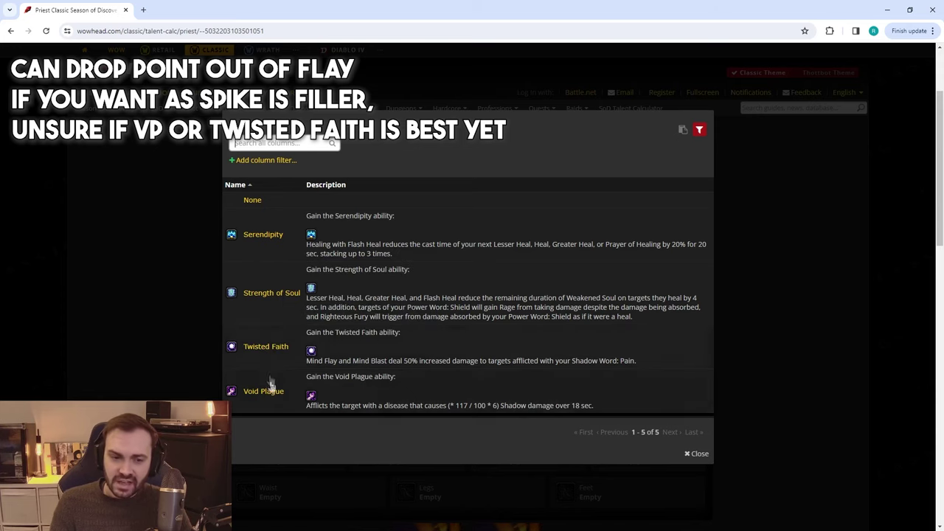
{"action": "left_click", "coordinate": [277, 394]}
{"action": "left_click", "coordinate": [295, 493]}
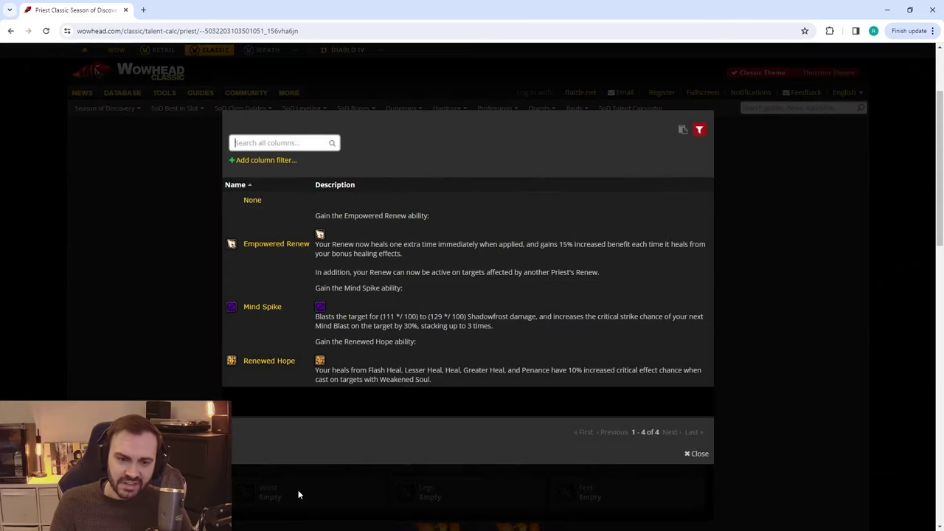
{"action": "left_click", "coordinate": [267, 308]}
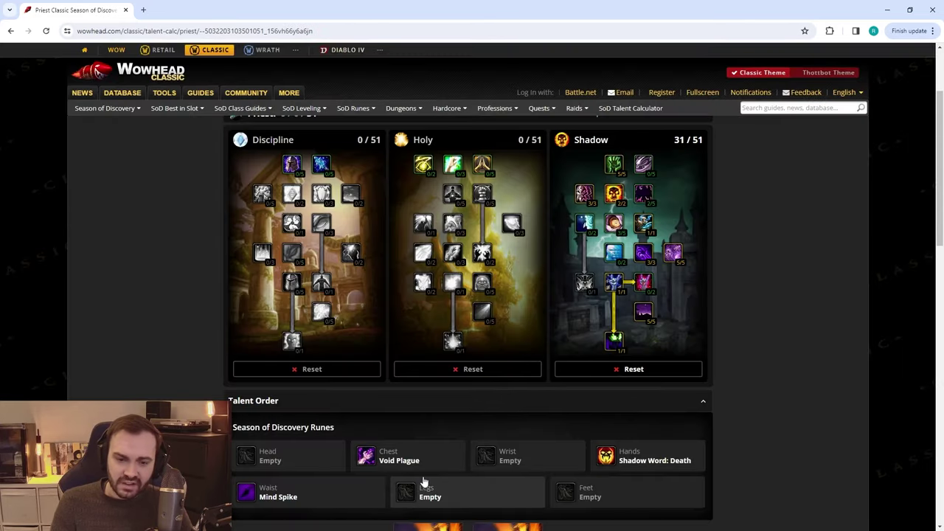
- Put Homunculi in the Legs rune slot and Dispersion in the Feet rune slot
{"action": "left_click", "coordinate": [449, 492]}
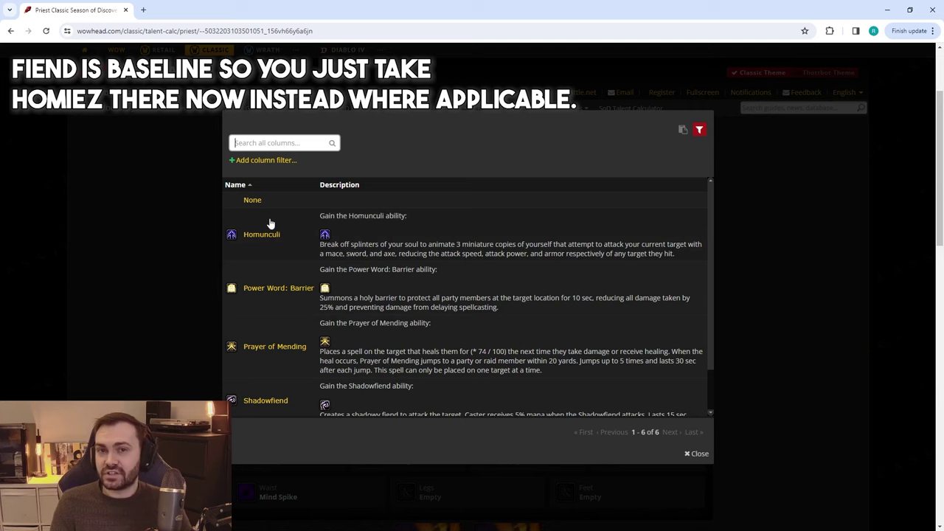
{"action": "left_click", "coordinate": [330, 223]}
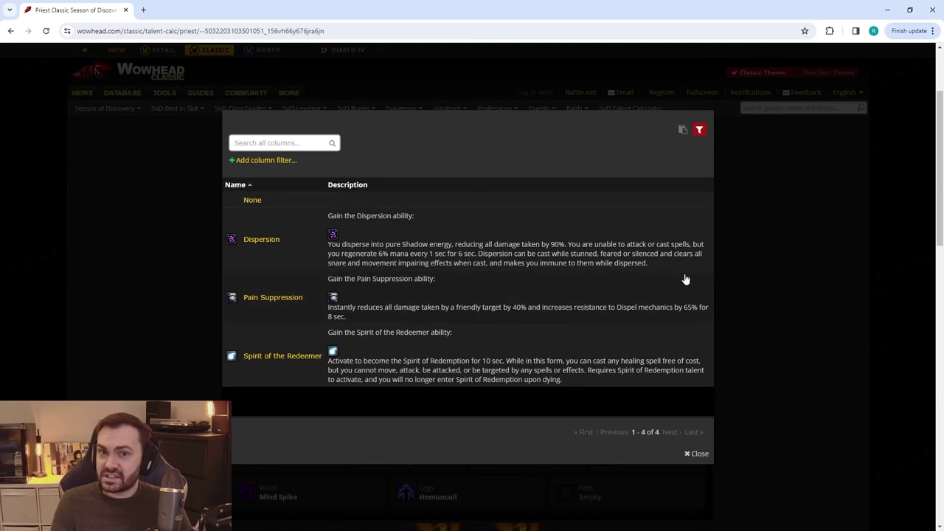
{"action": "left_click", "coordinate": [269, 245]}
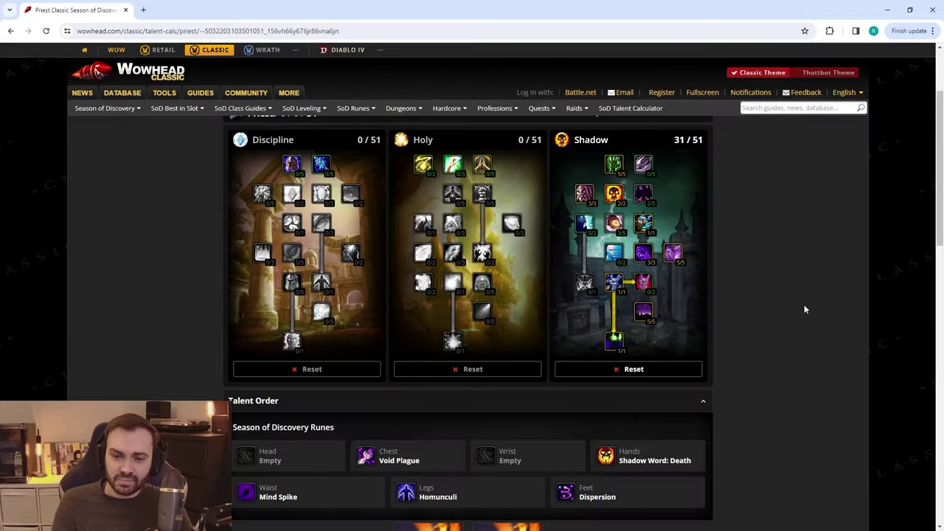
{"action": "left_click", "coordinate": [681, 335]}
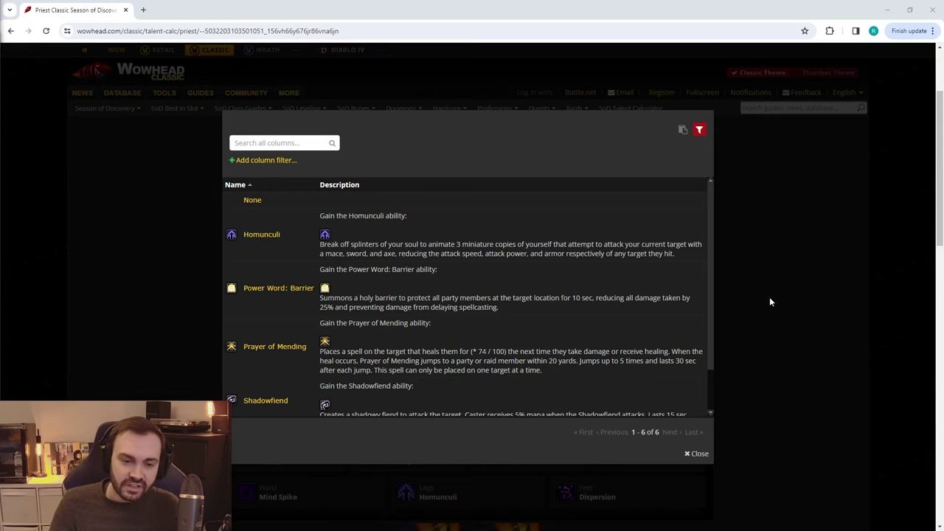